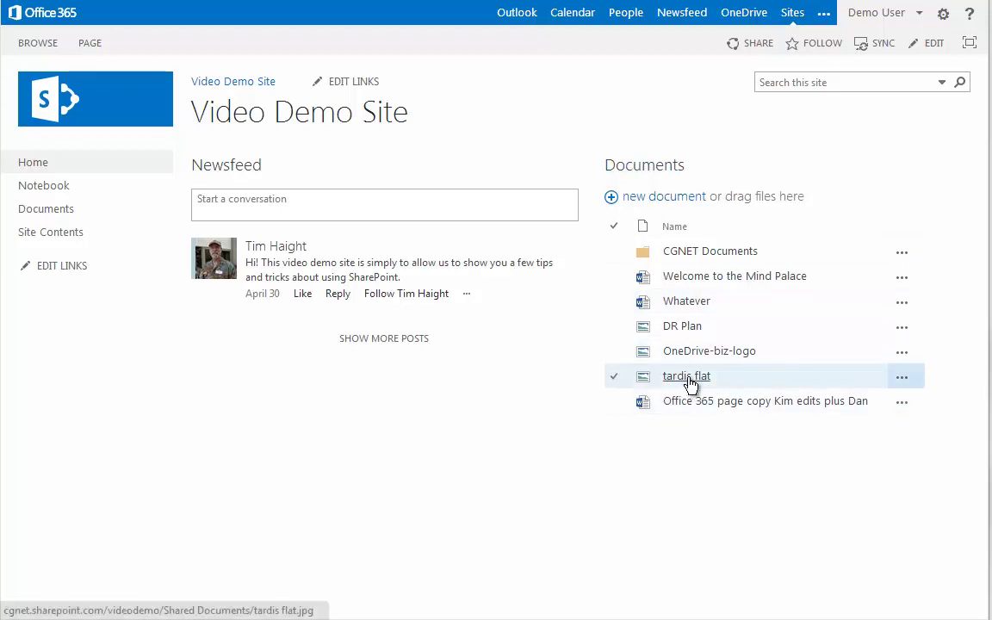
# - Open the Share dialog for the tardis flat image from its ... callout
pyautogui.click(903, 382)
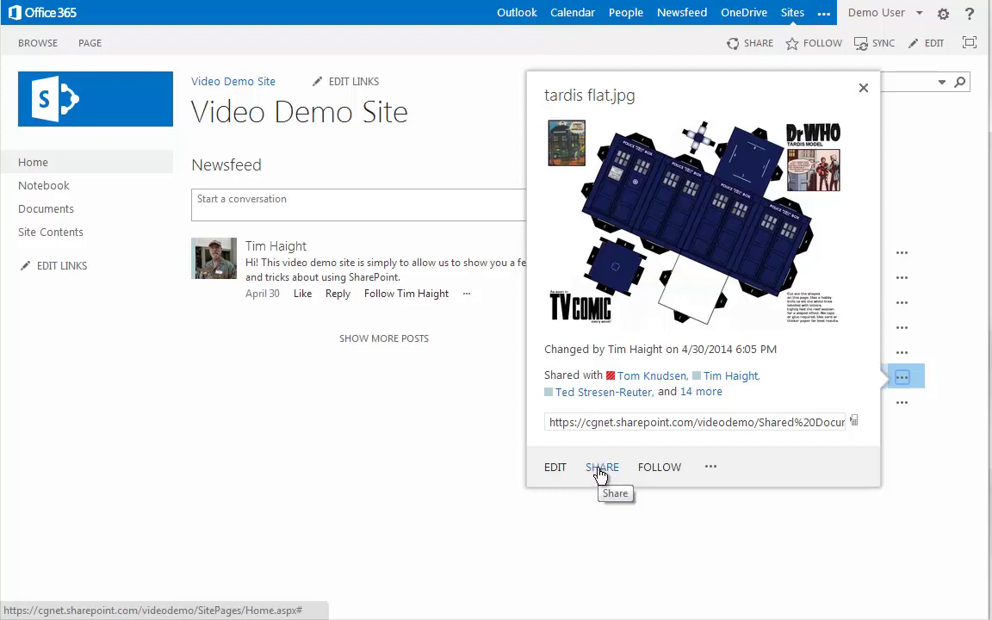
pyautogui.click(601, 472)
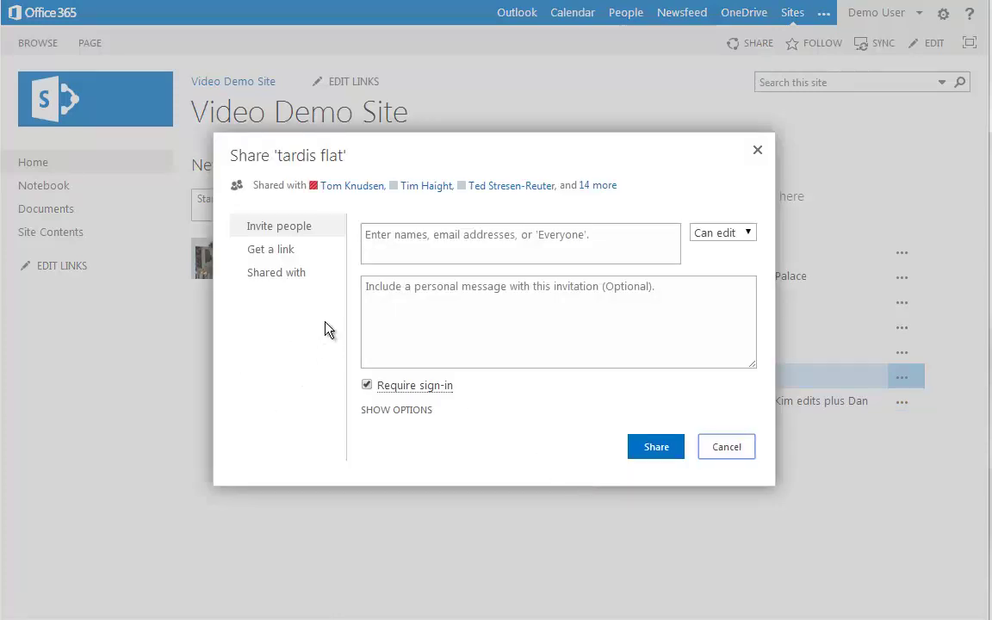
# - Invite an external e-mail address to tardis flat with Can edit and Require sign-in kept on
pyautogui.click(277, 229)
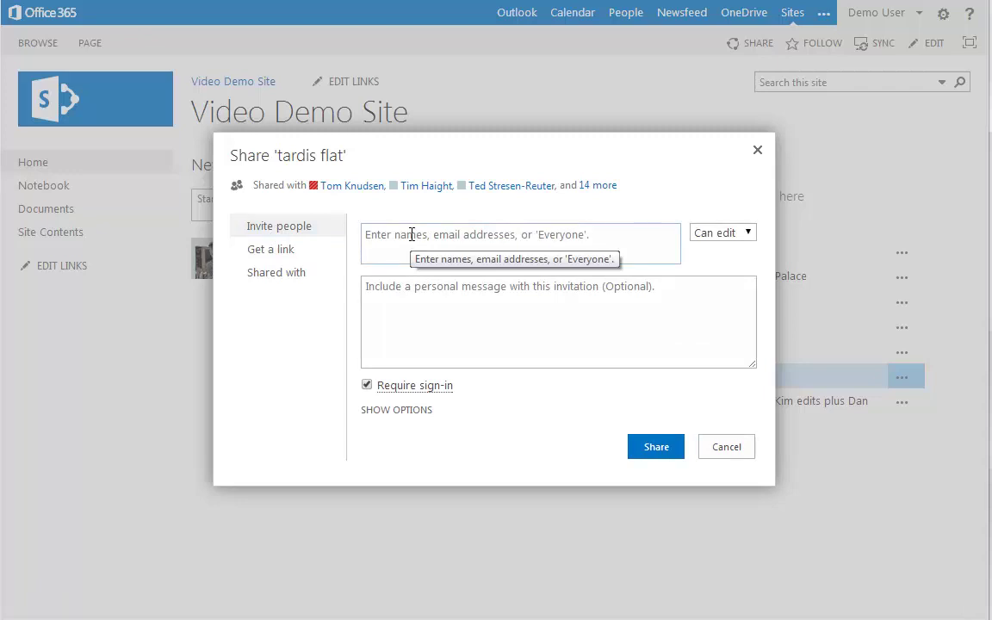
pyautogui.click(412, 234)
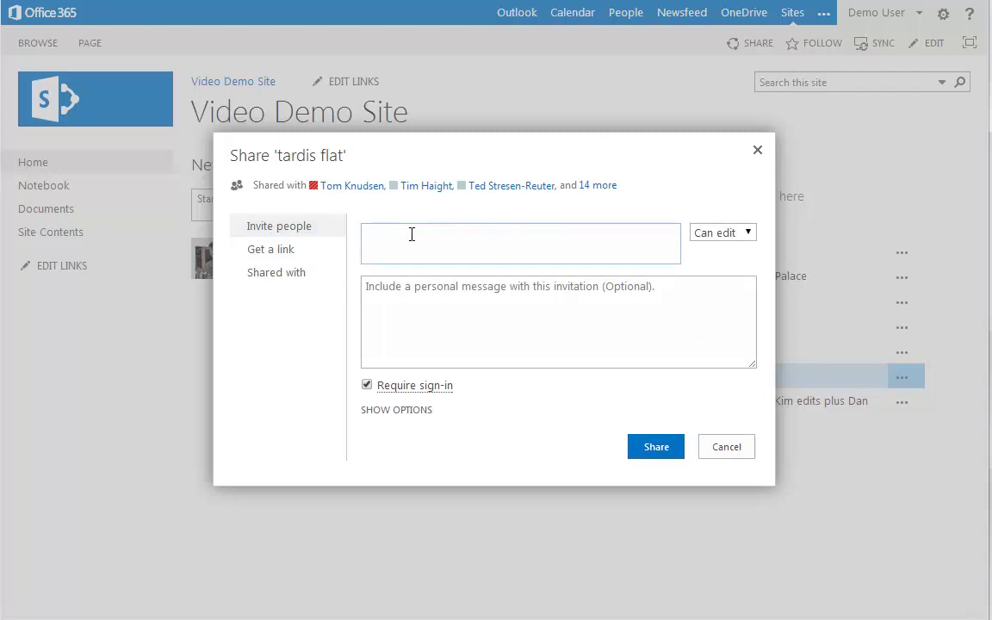
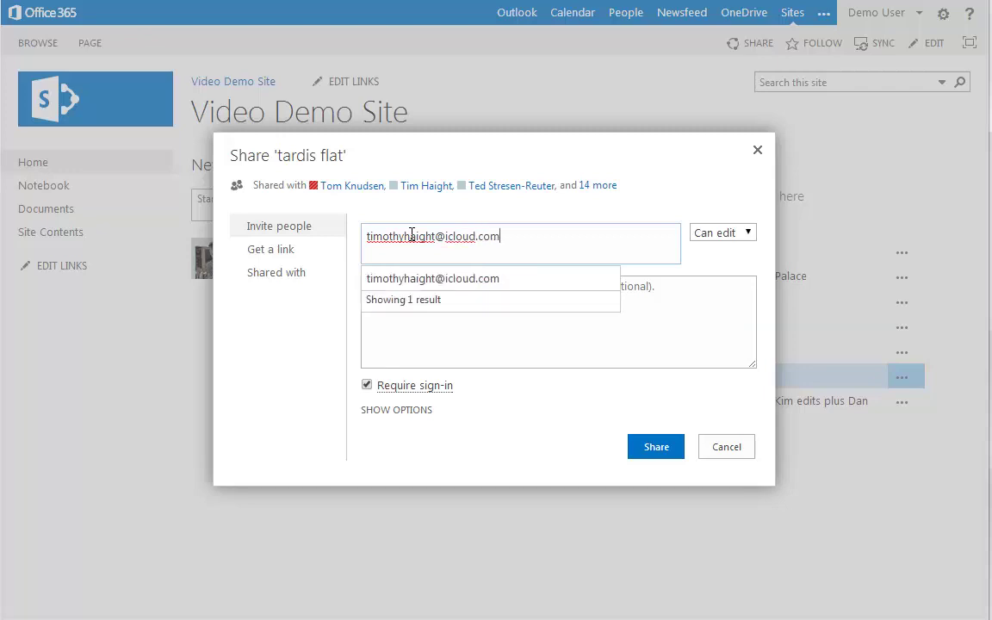
pyautogui.click(392, 280)
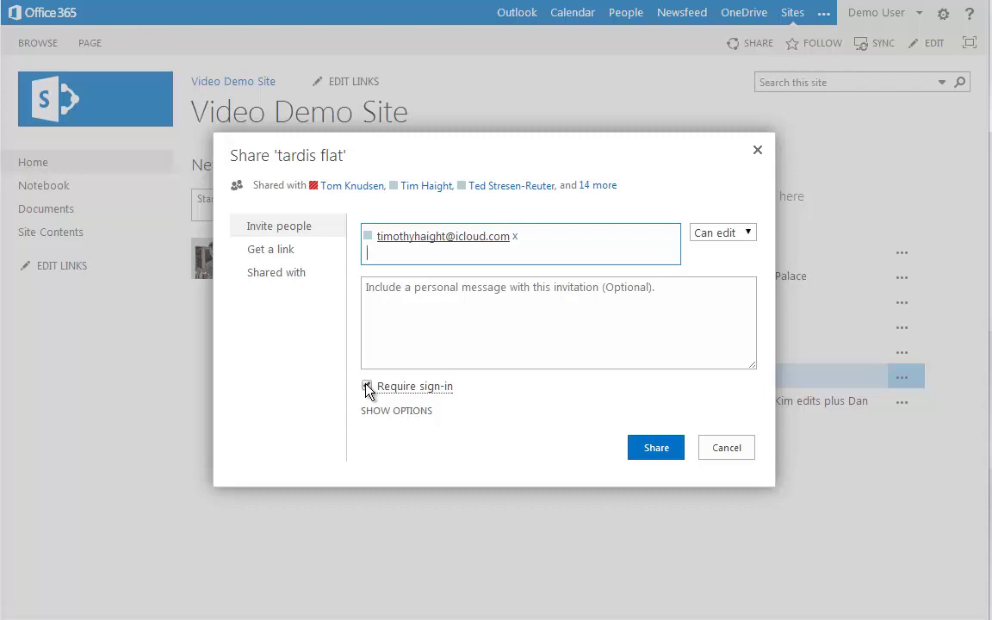
pyautogui.click(368, 387)
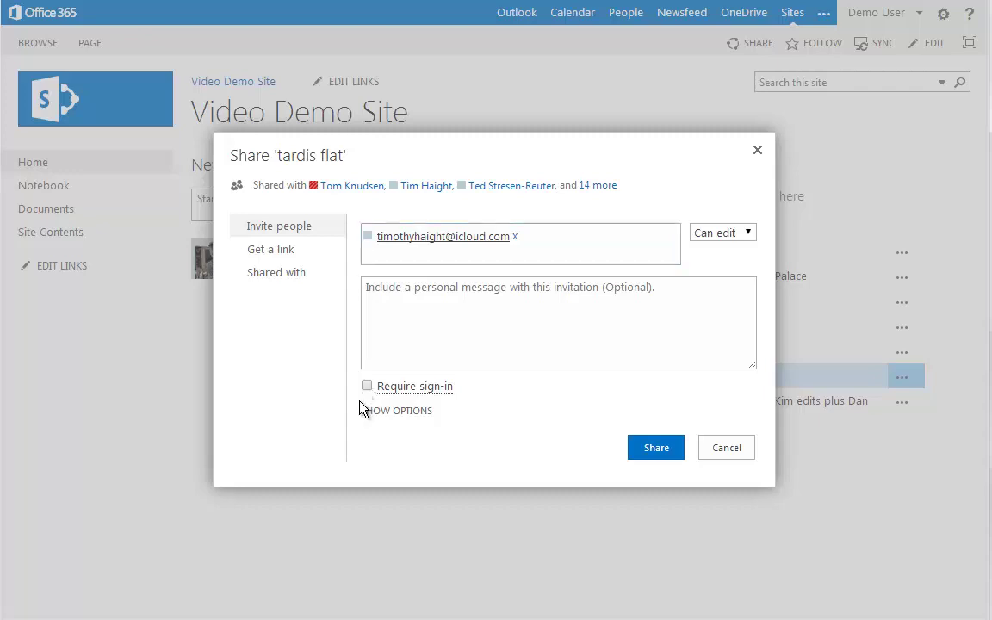
pyautogui.click(368, 387)
pyautogui.click(368, 387)
pyautogui.click(368, 387)
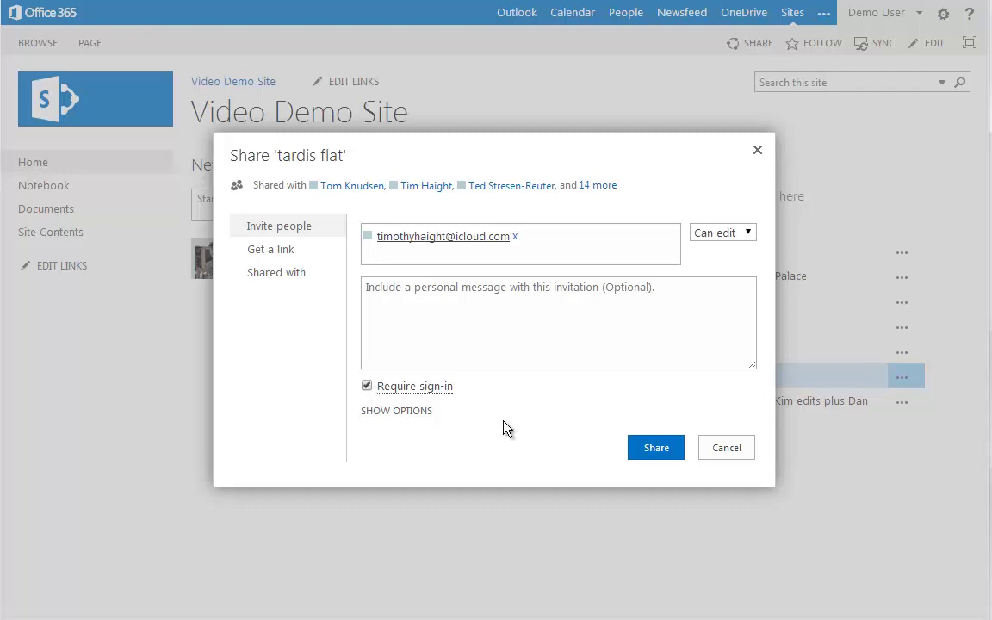
pyautogui.click(654, 449)
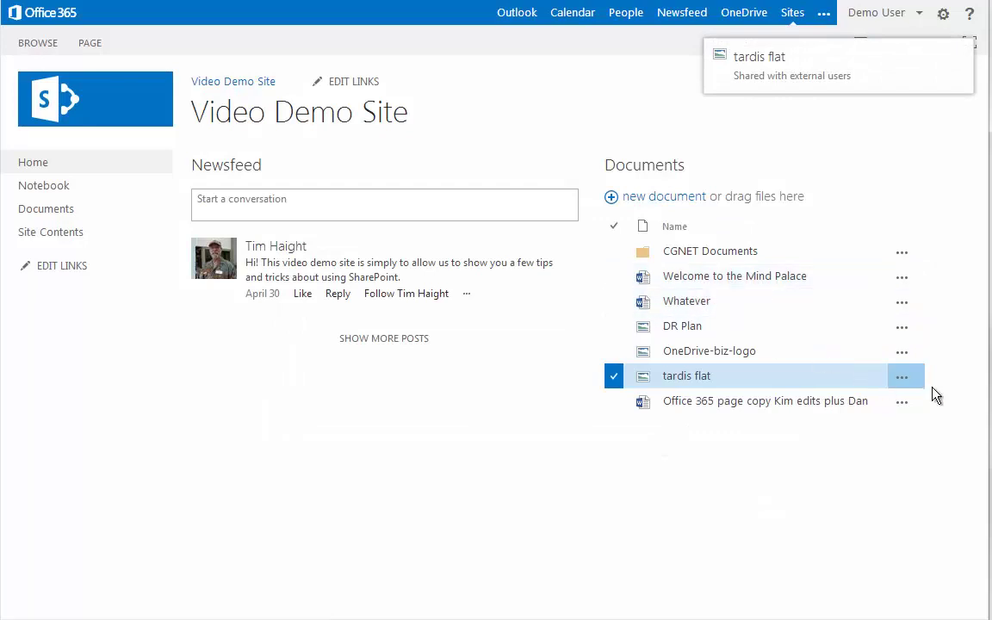
# - Reopen sharing for tardis flat and switch to the Get a link options
pyautogui.click(900, 377)
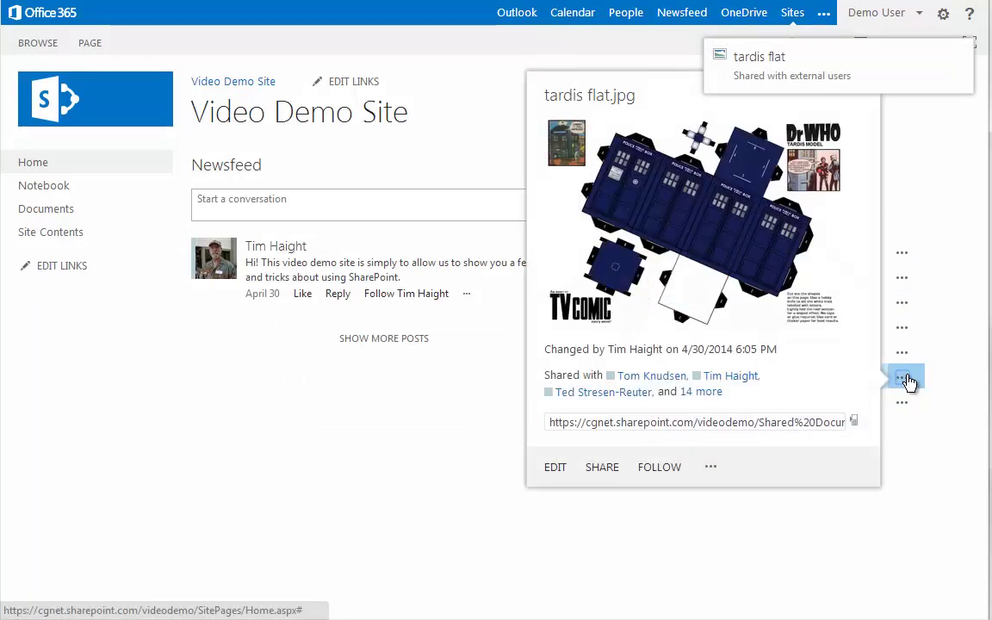
pyautogui.click(603, 467)
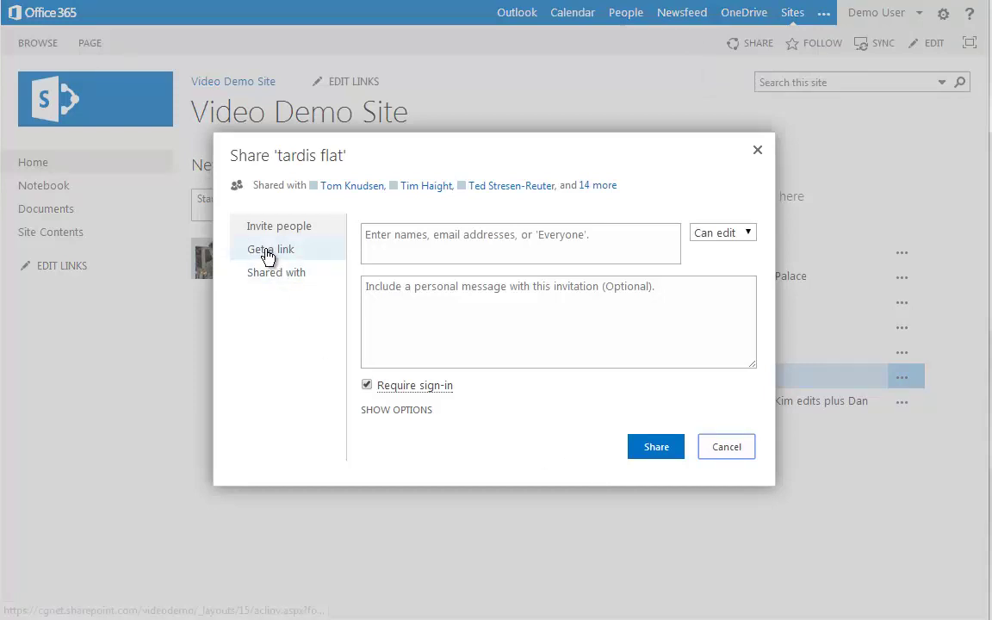
pyautogui.click(268, 252)
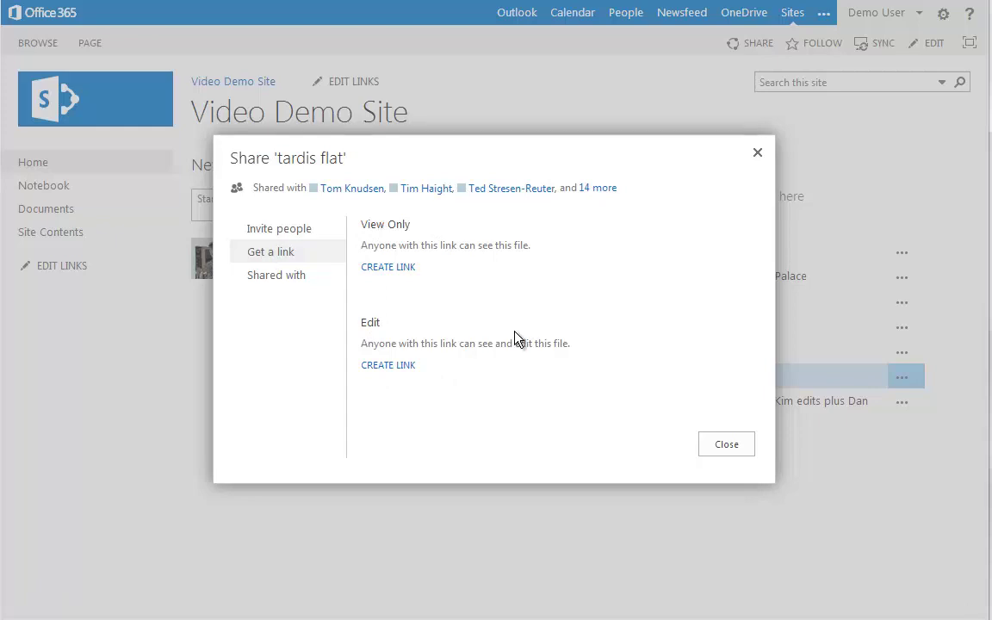
# - Create a View Only guest link for tardis flat and copy its URL
pyautogui.click(373, 269)
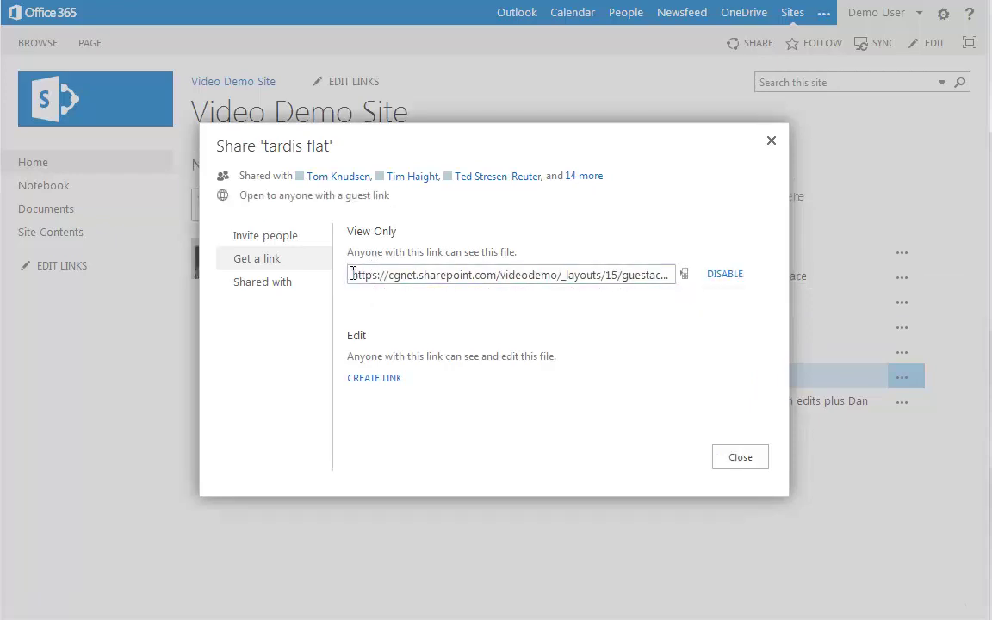
pyautogui.click(514, 278)
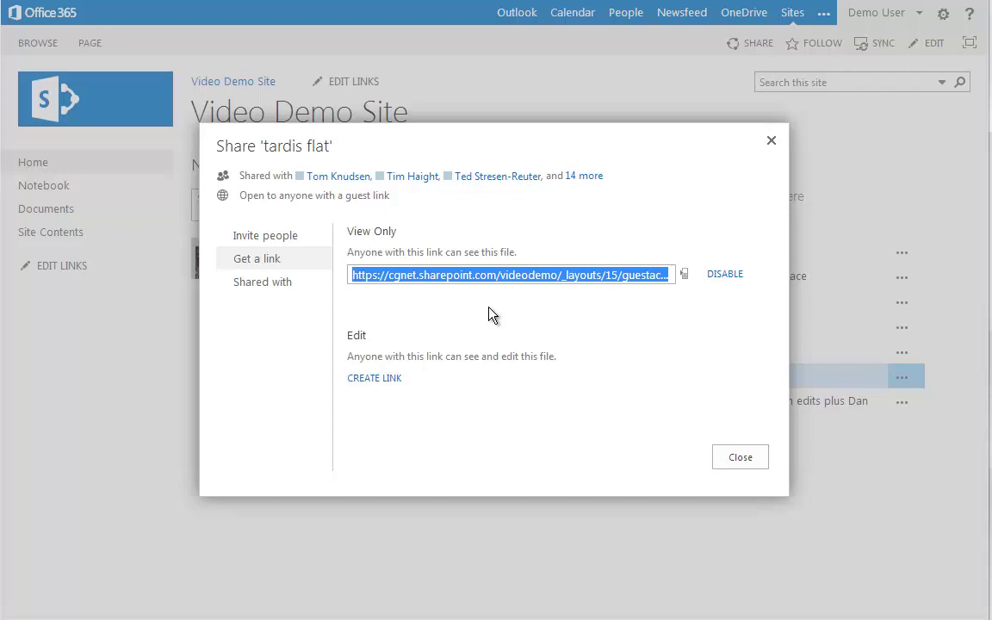
pyautogui.rightClick(450, 277)
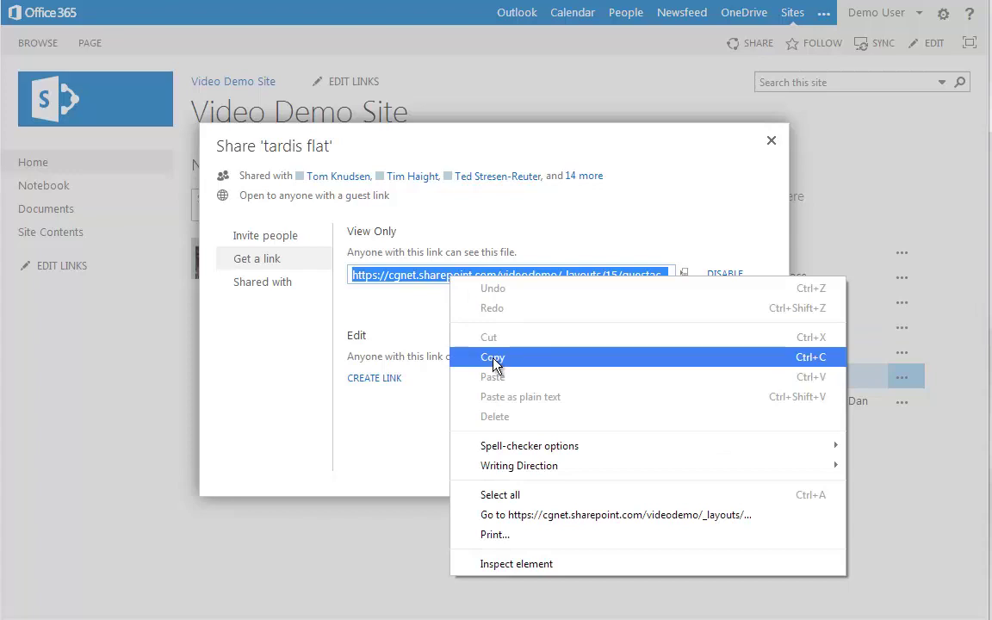
pyautogui.click(493, 357)
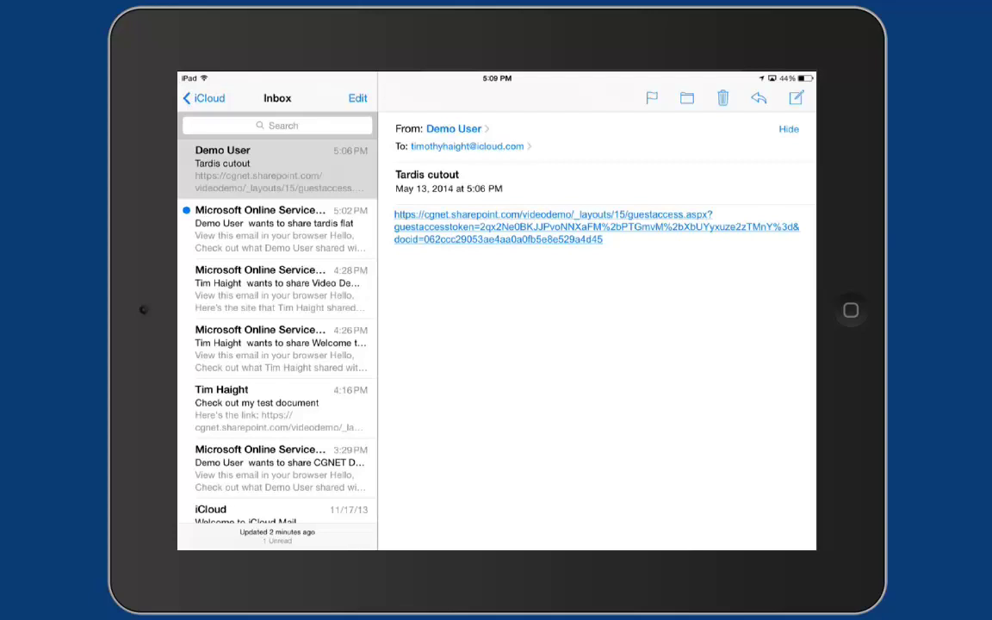
# - Open the guest link from the e-mail and scroll through the tardis flat image
pyautogui.click(553, 226)
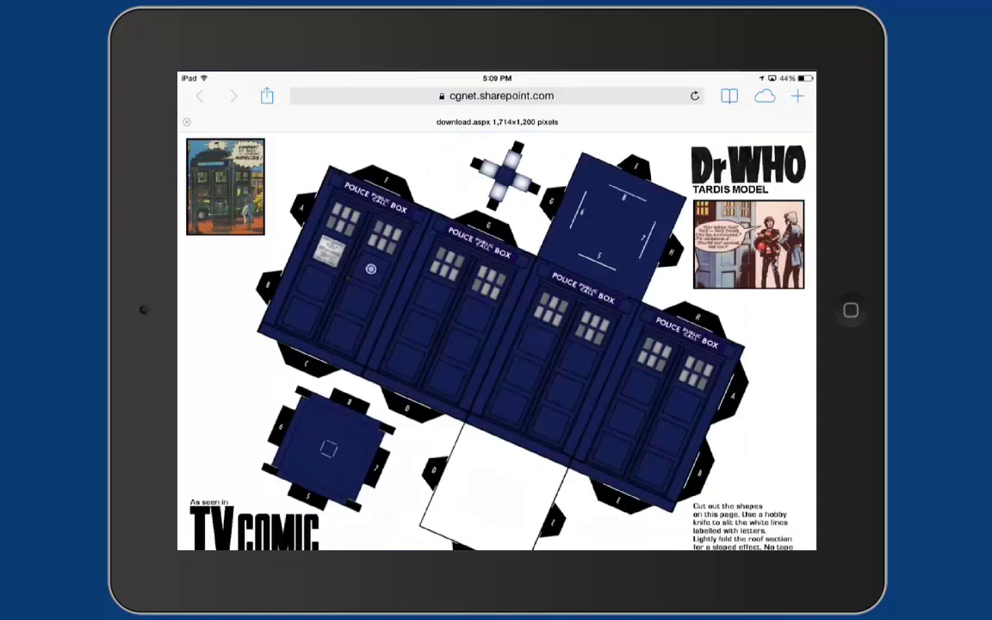
pyautogui.scroll(-2, 497, 327)
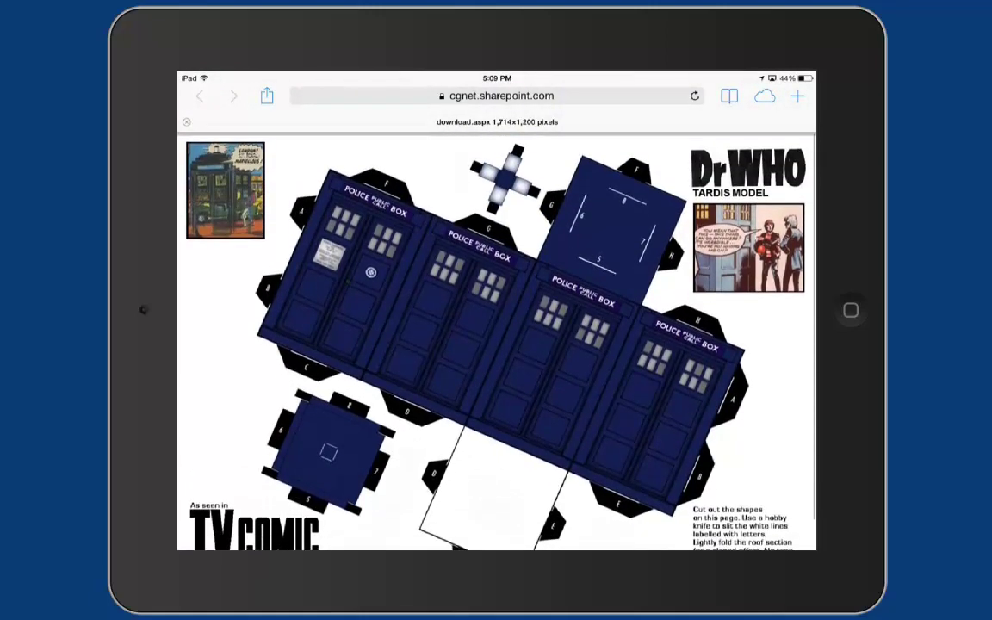
pyautogui.scroll(-2, 496, 327)
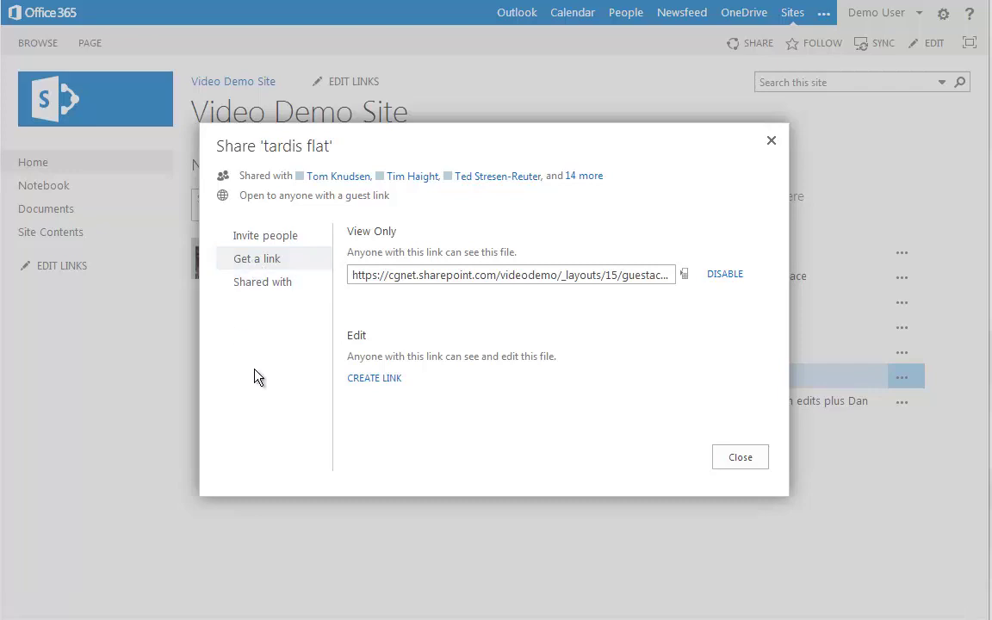
# - Close the tardis flat sharing window and start sharing the CGNET Documents folder
pyautogui.click(739, 459)
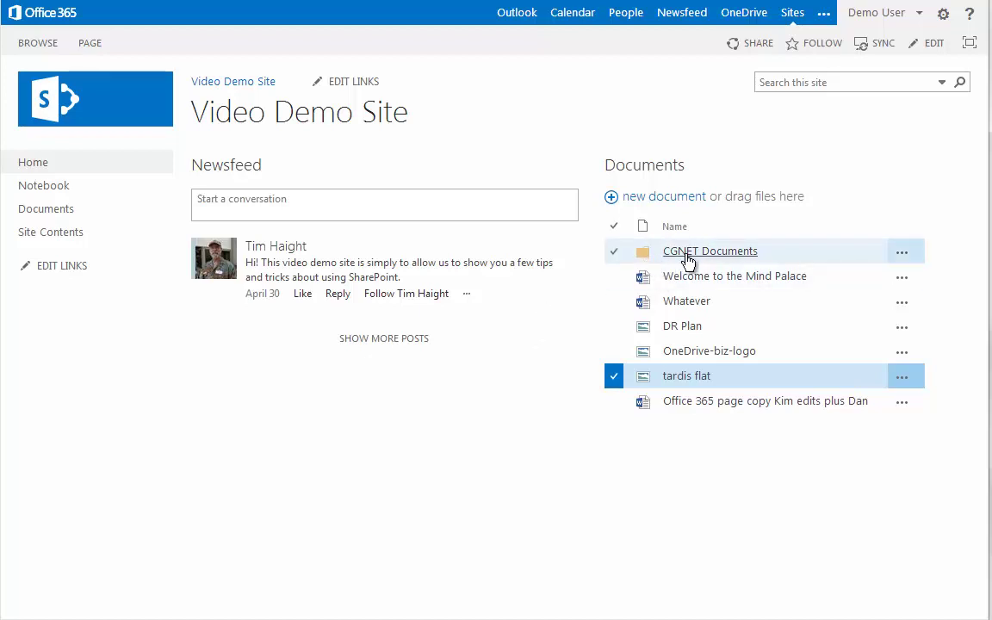
pyautogui.click(903, 256)
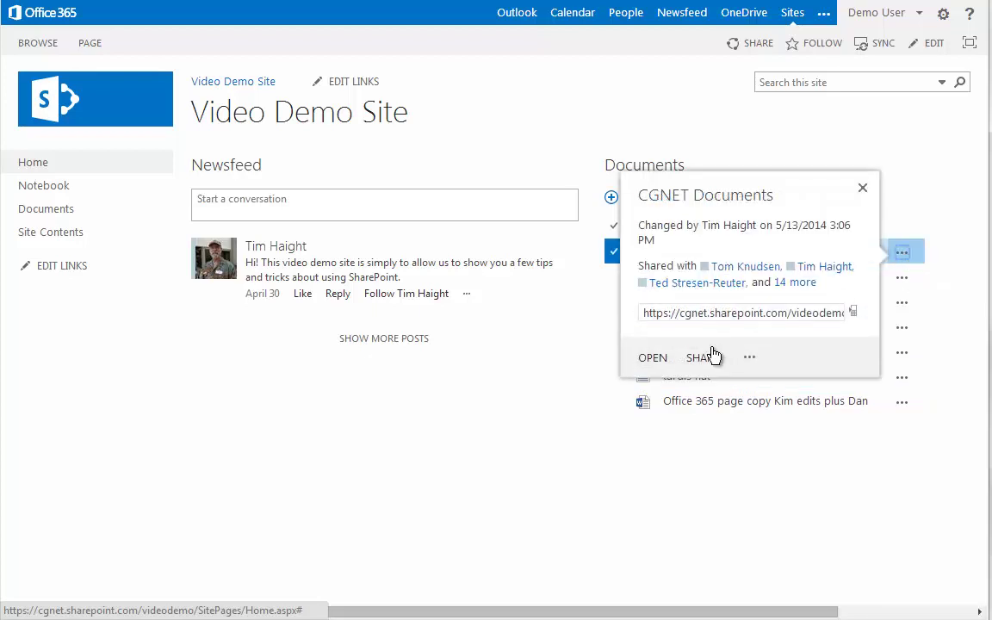
pyautogui.click(702, 359)
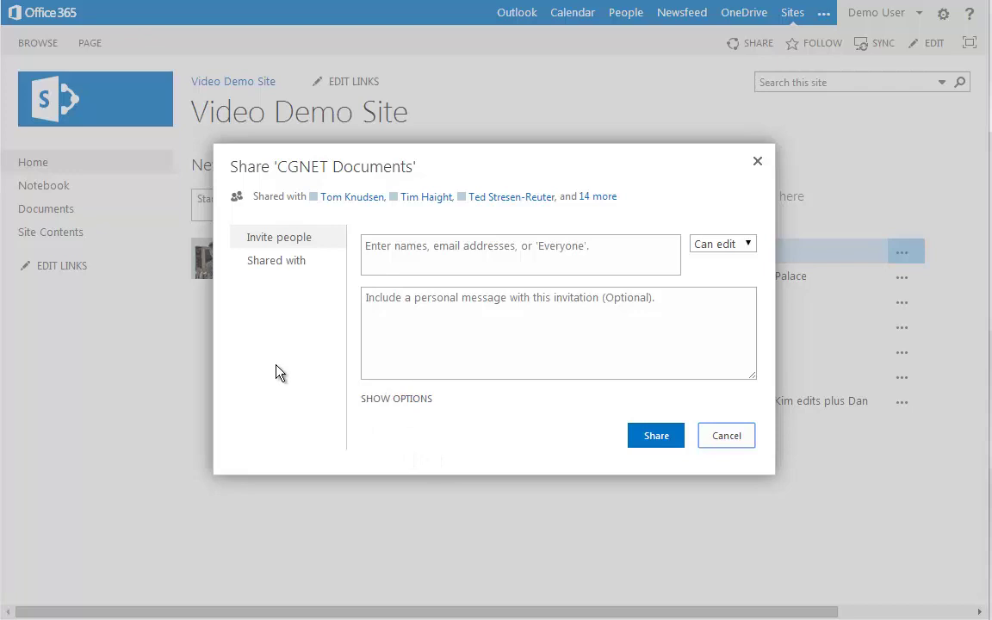
# - Invite the external e-mail address to CGNET Documents with Can edit permission
pyautogui.click(400, 246)
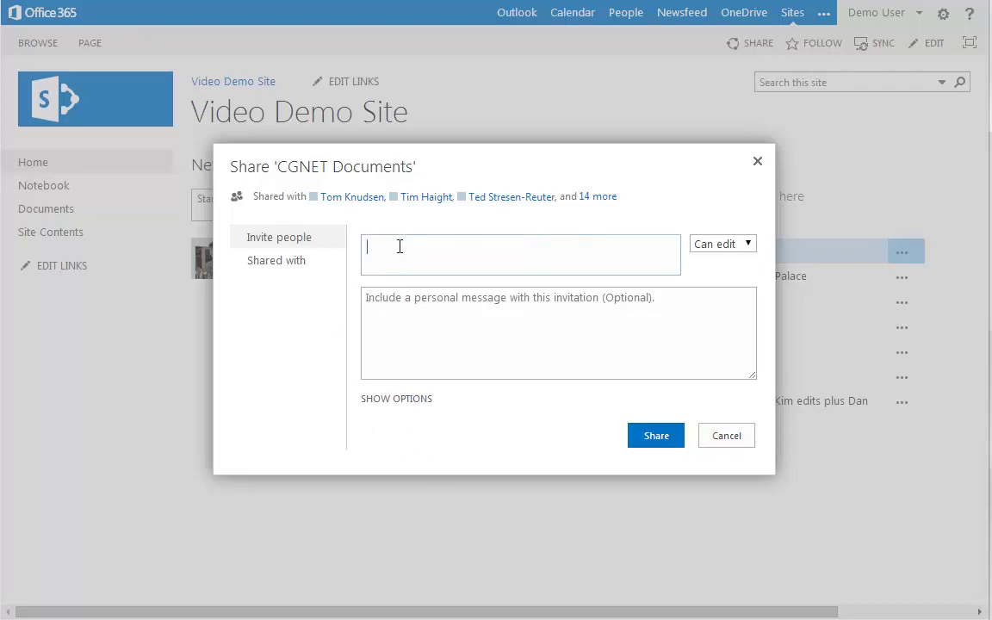
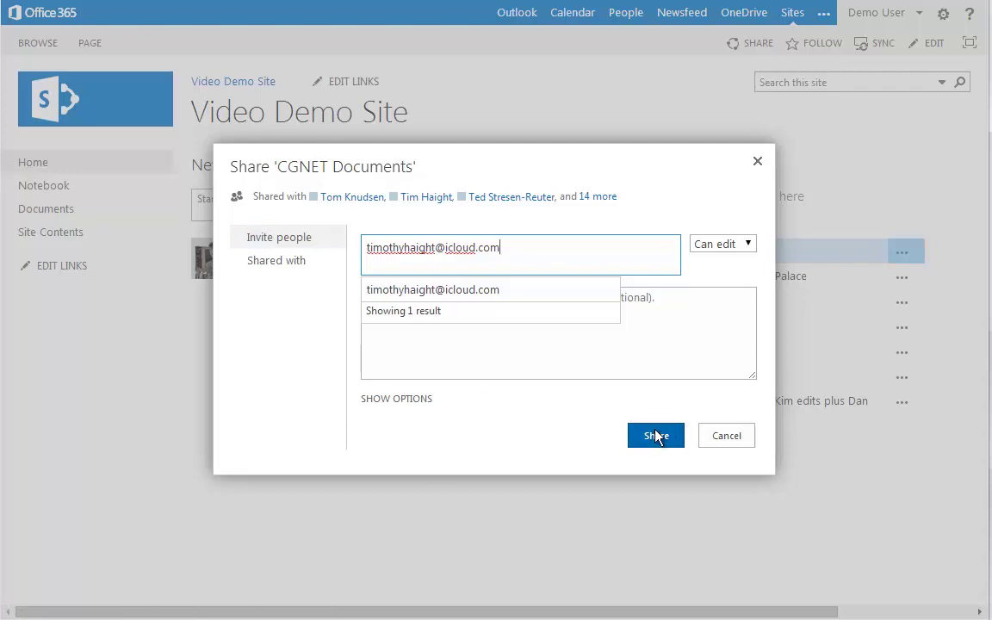
pyautogui.click(748, 244)
pyautogui.click(748, 244)
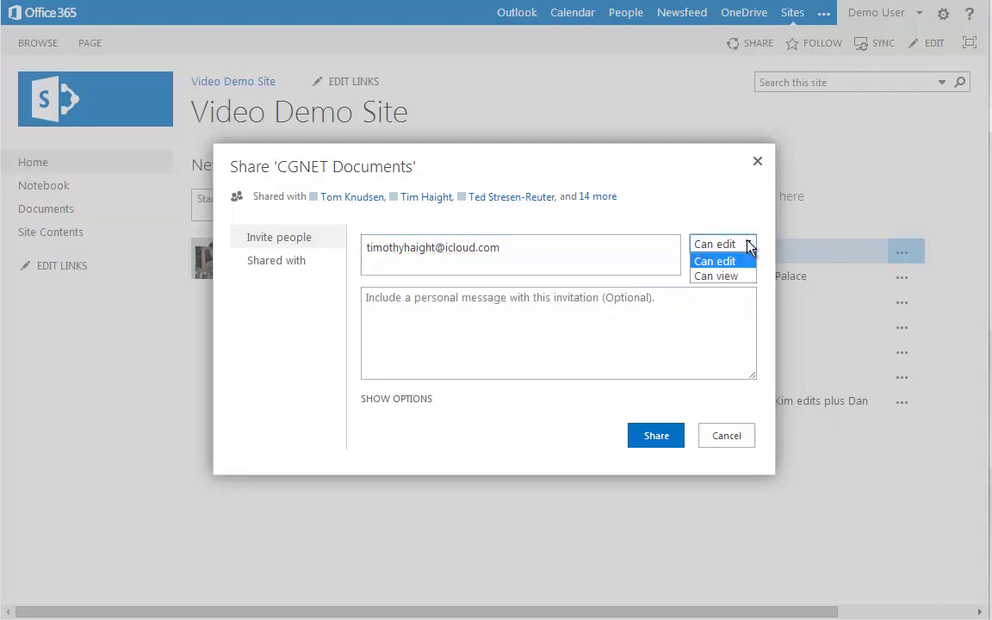
pyautogui.click(704, 207)
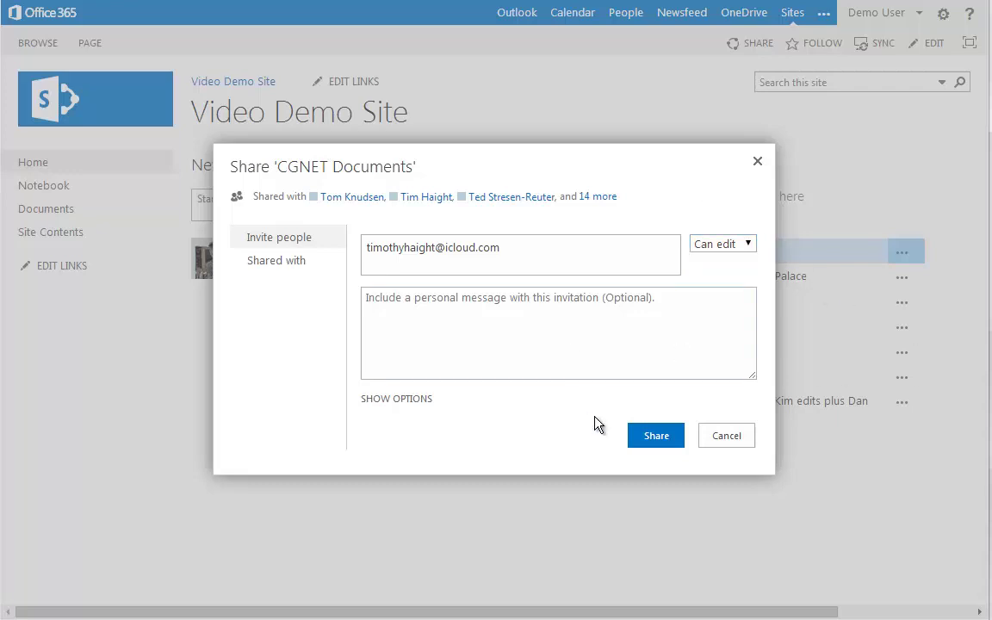
pyautogui.click(658, 438)
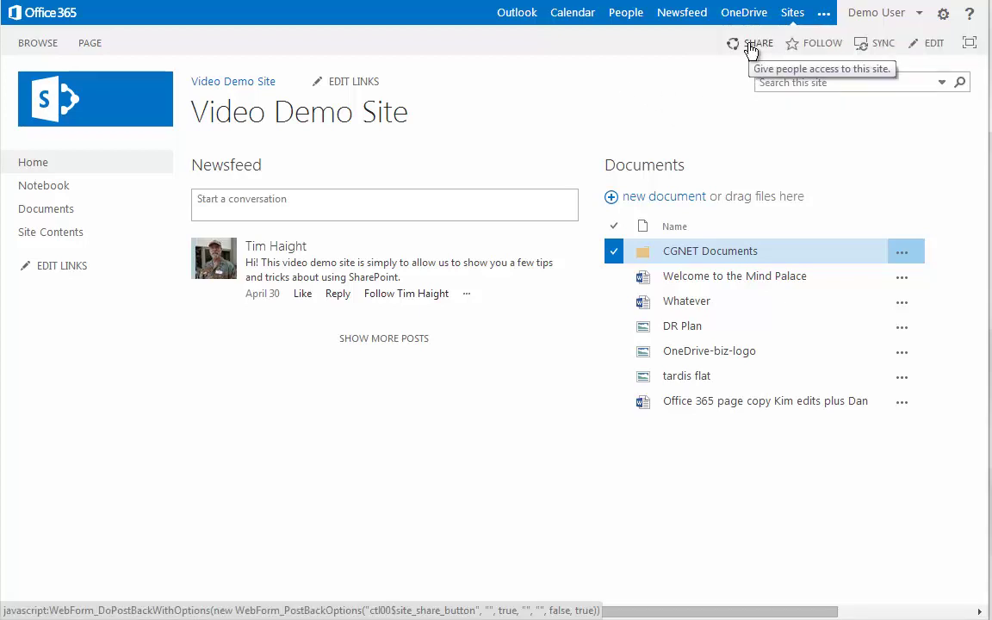
pyautogui.click(748, 50)
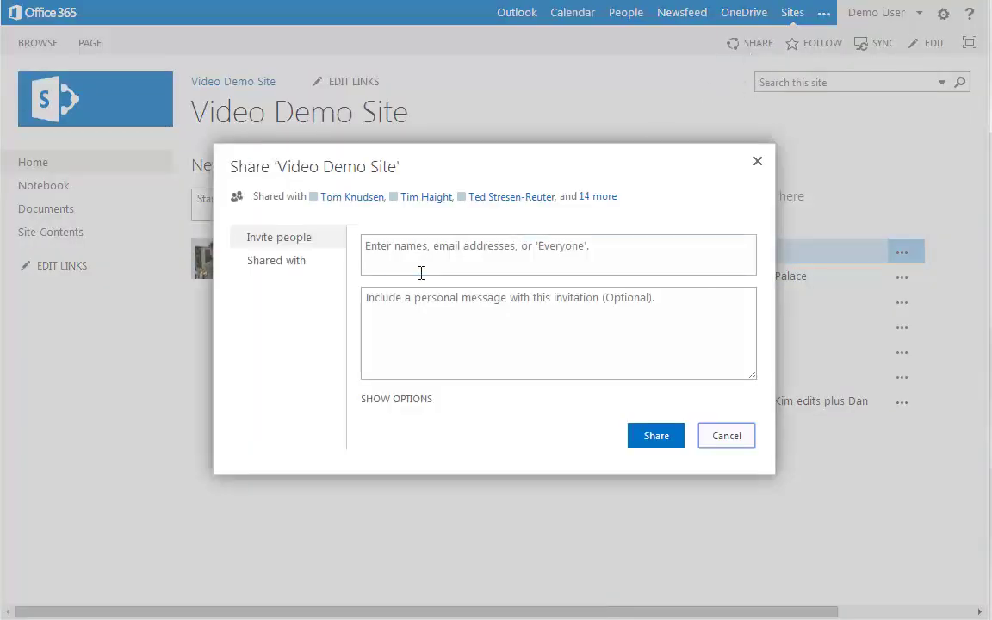
pyautogui.click(412, 243)
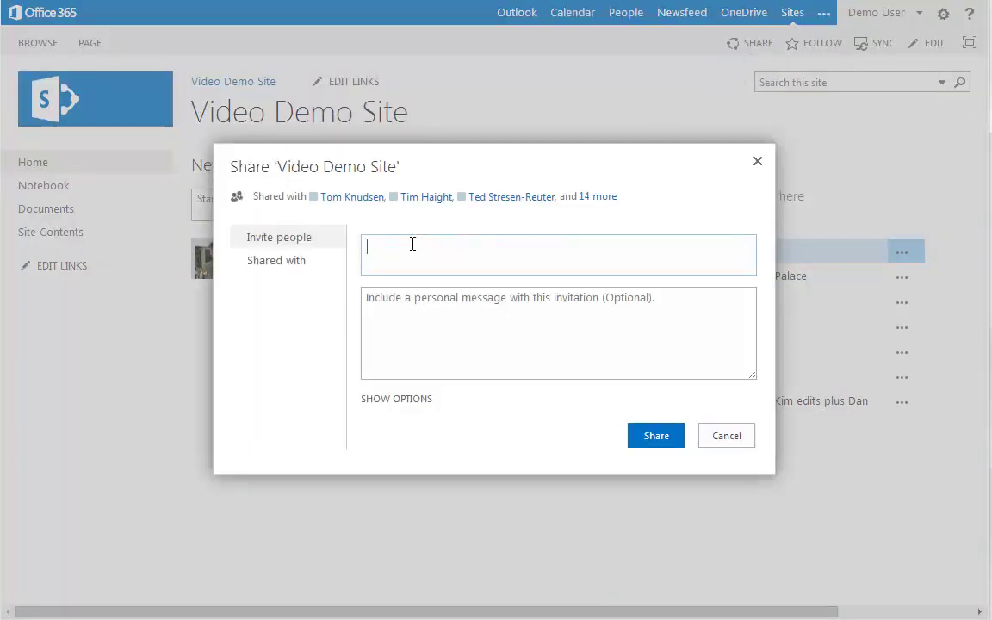
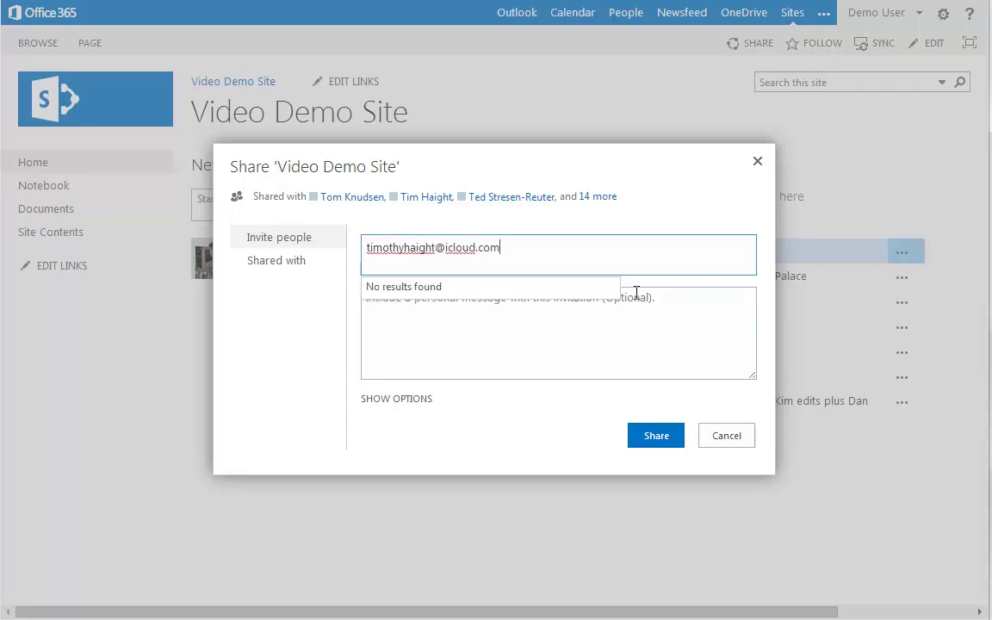
pyautogui.click(652, 437)
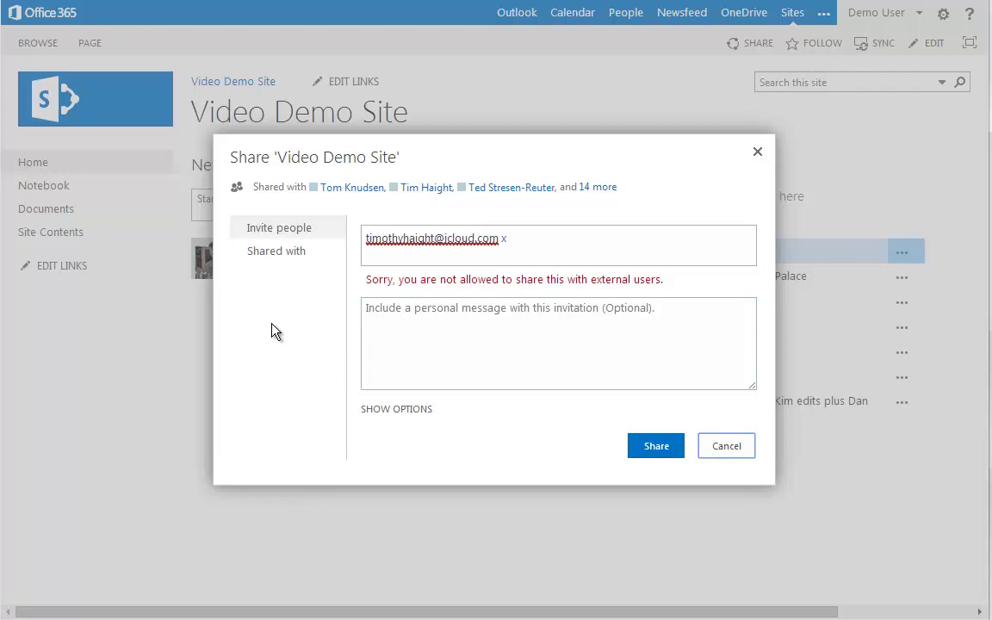
pyautogui.click(724, 448)
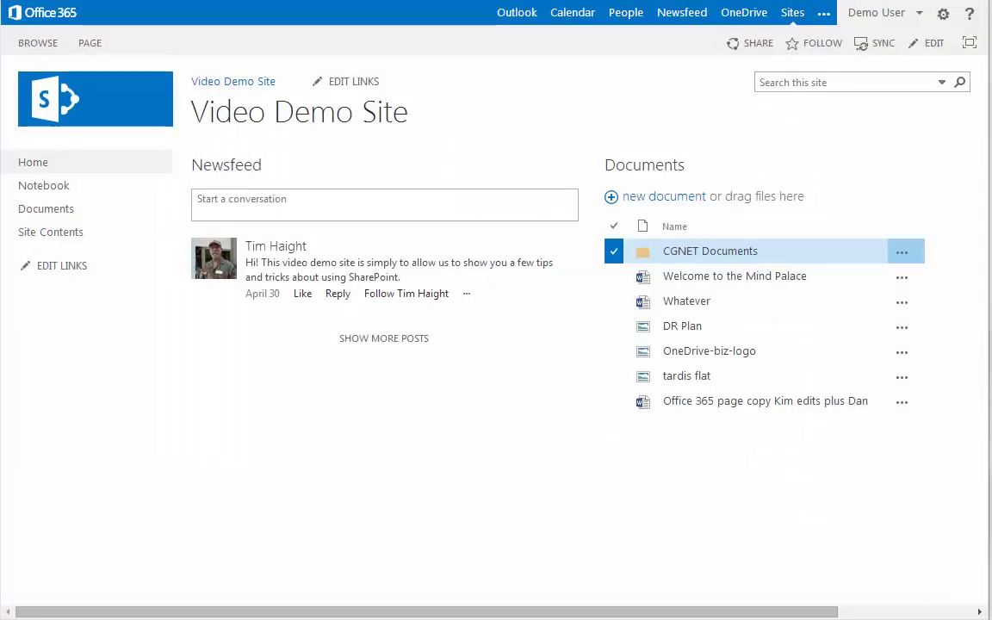